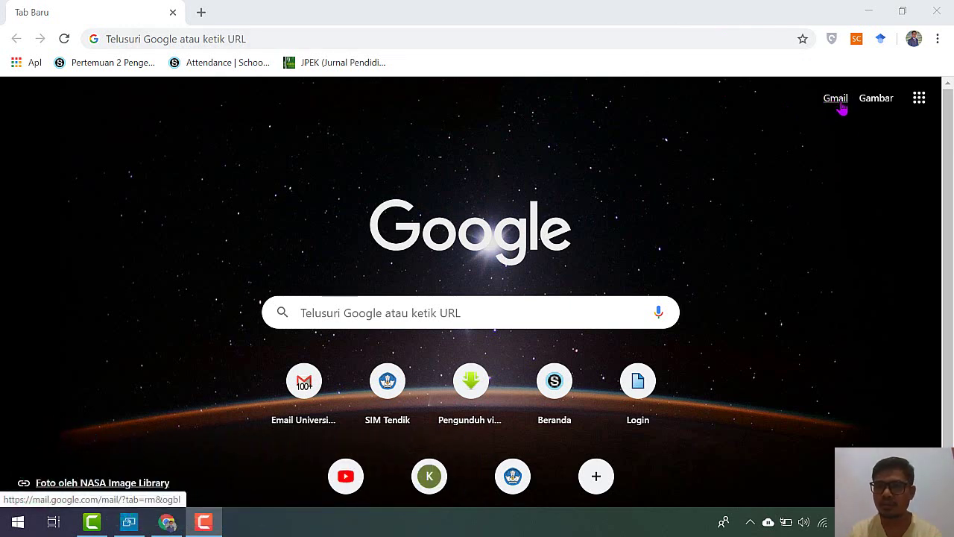
Step: Open Google Drive from the Google apps and create a new blank Google spreadsheet
{"action": "left_click", "coordinate": [920, 101]}
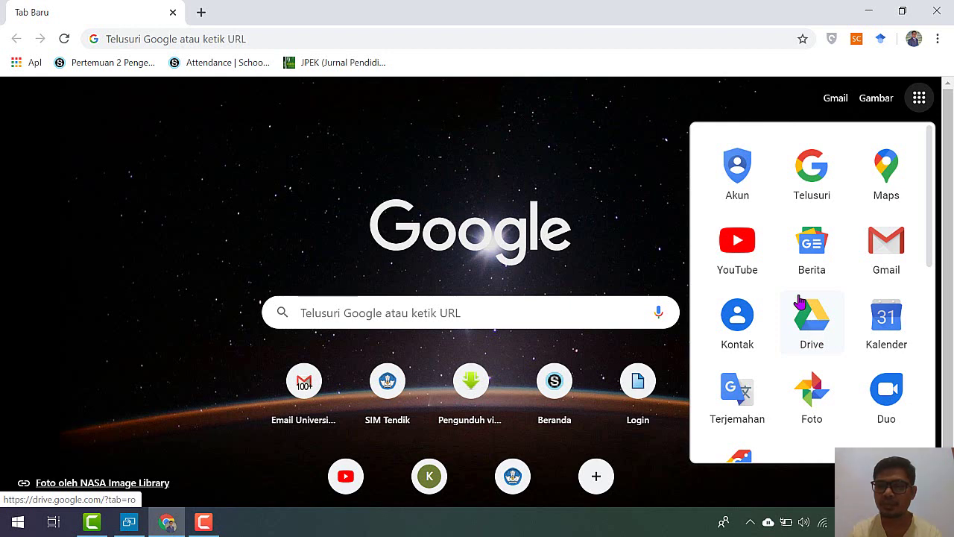
{"action": "left_click", "coordinate": [819, 327]}
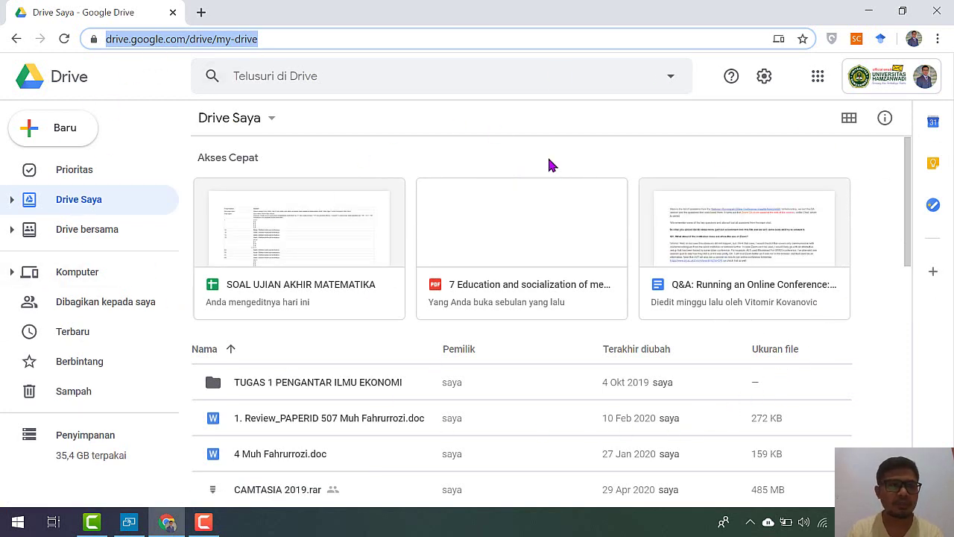
{"action": "left_click", "coordinate": [29, 134]}
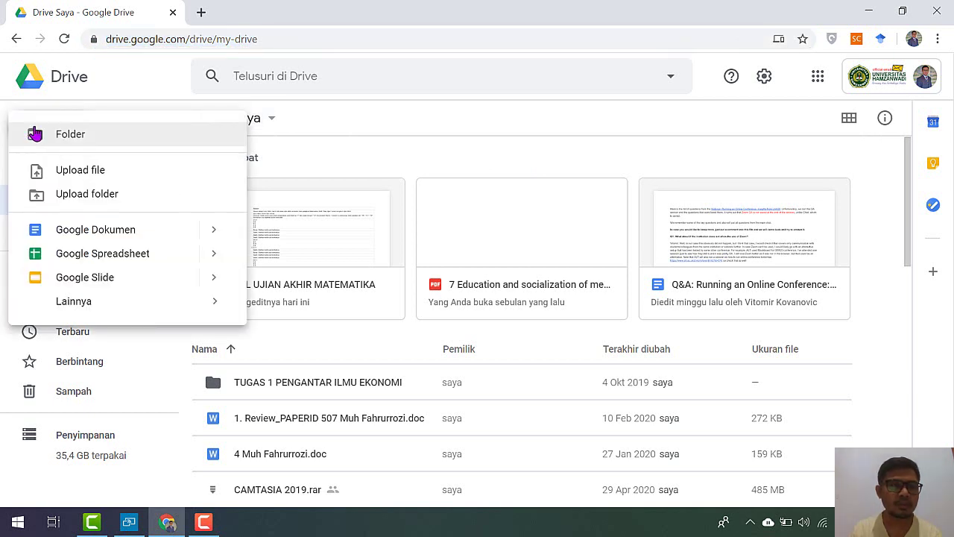
{"action": "left_click", "coordinate": [143, 265]}
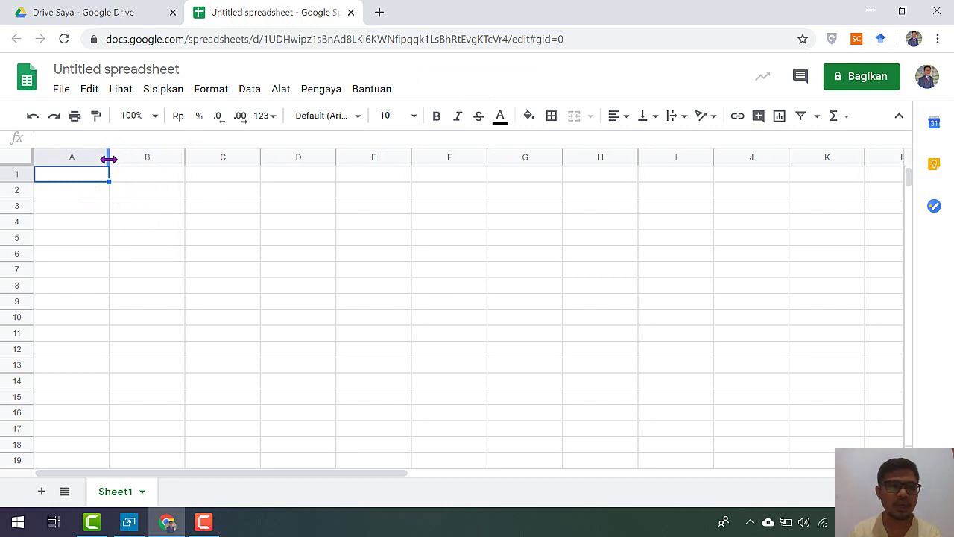
Step: Widen columns A and B, and enter the headers "Pesan Masuk" in A1 and "Jawaban" in B1
{"action": "left_click_drag", "start_coordinate": [109, 159], "coordinate": [158, 158]}
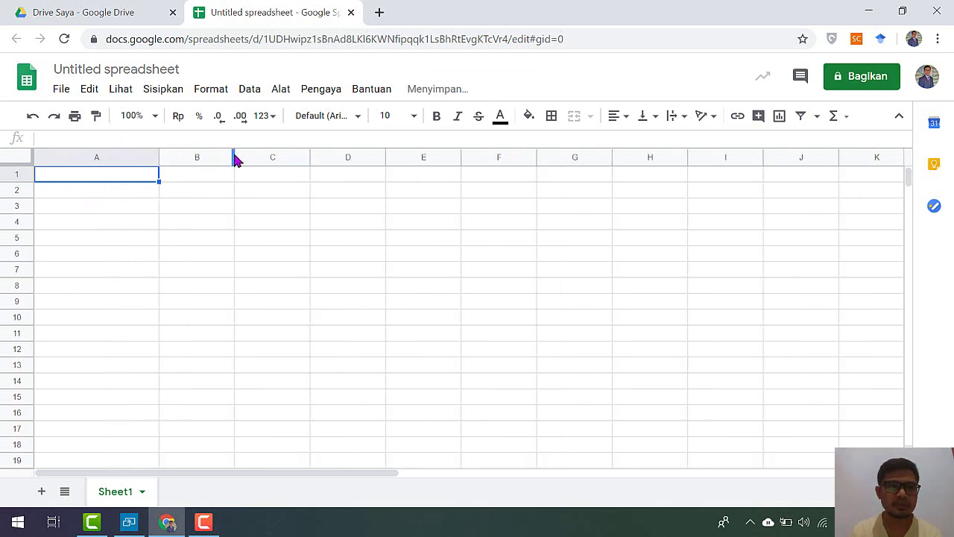
{"action": "left_click_drag", "start_coordinate": [234, 157], "coordinate": [259, 157]}
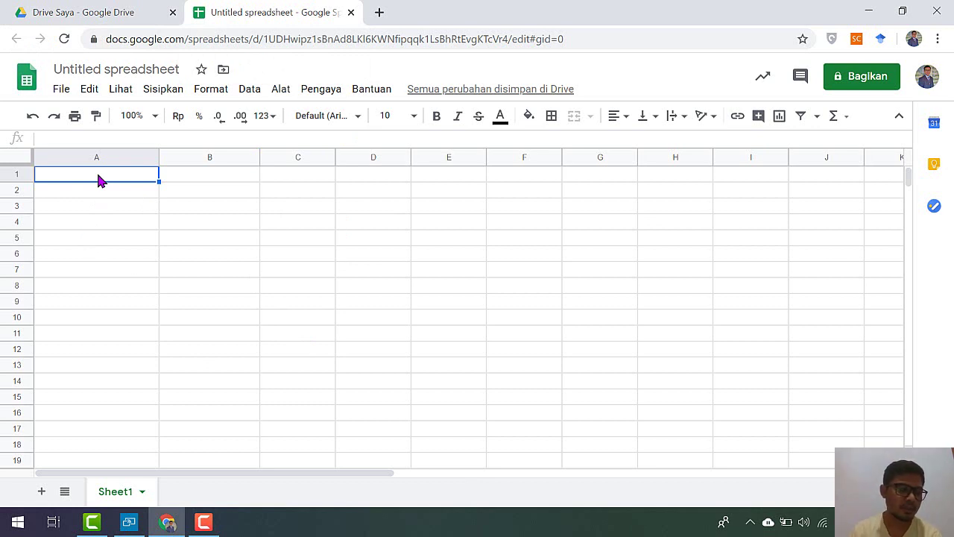
{"action": "type", "text": "p"}
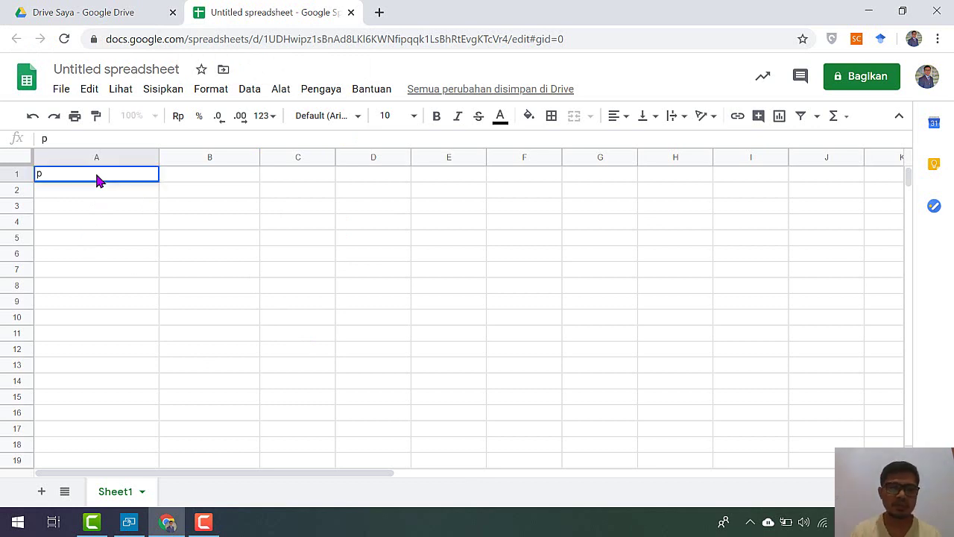
{"action": "key", "text": "BackSpace"}
{"action": "type", "text": "p"}
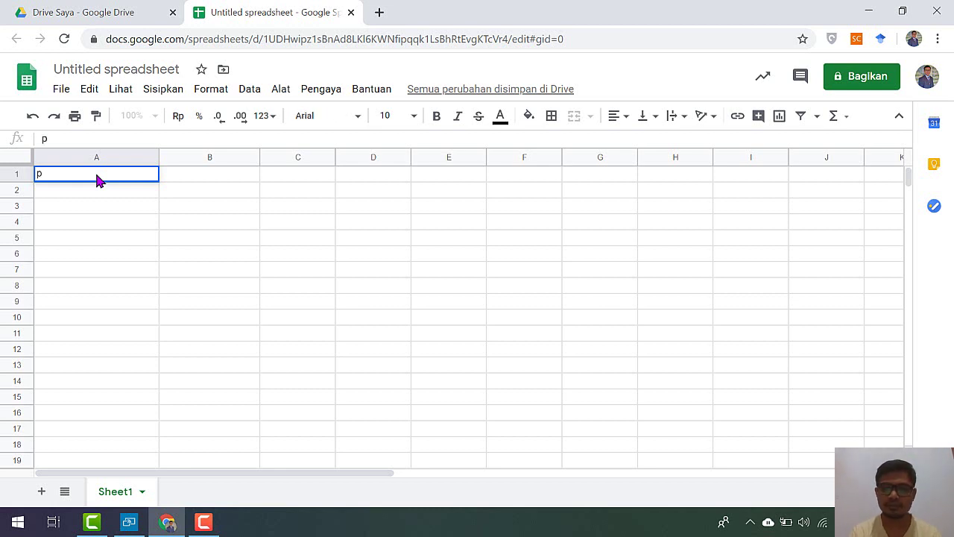
{"action": "key", "text": "BackSpace"}
{"action": "type", "text": "Pesan Masuk"}
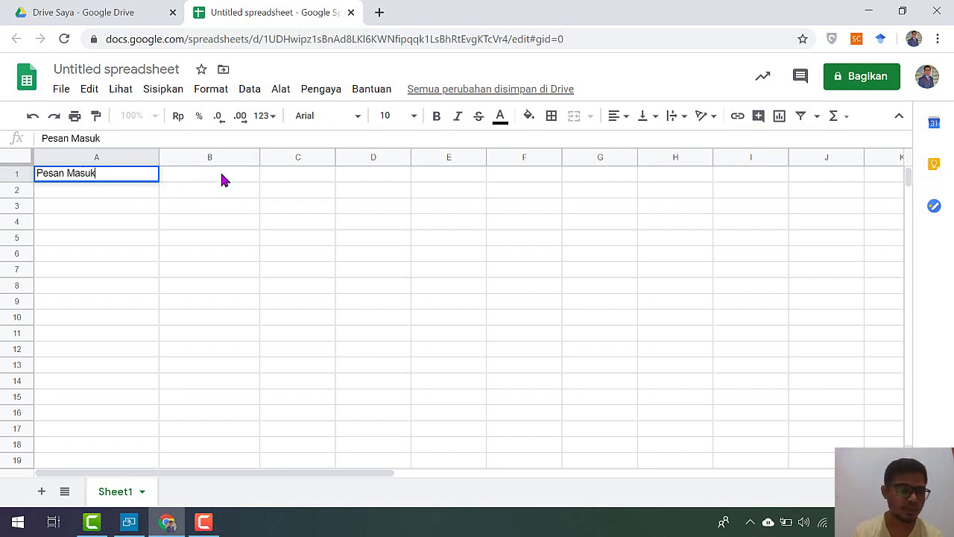
{"action": "left_click", "coordinate": [222, 179]}
{"action": "type", "text": "J"}
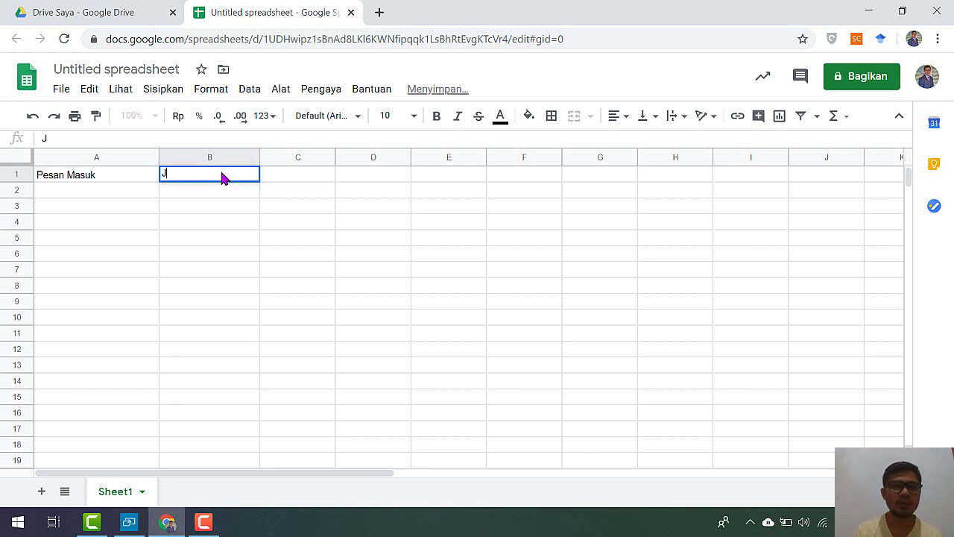
{"action": "type", "text": "awaba"}
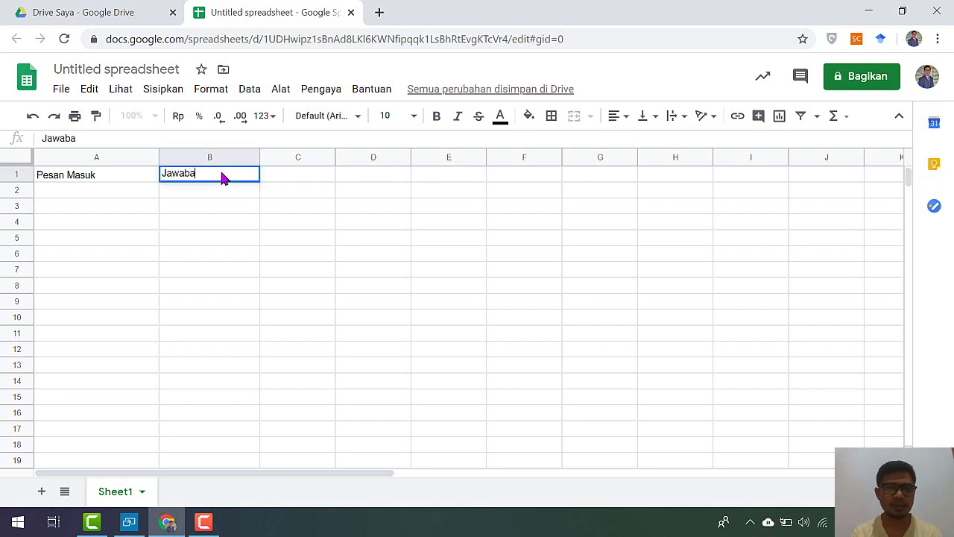
{"action": "type", "text": "n"}
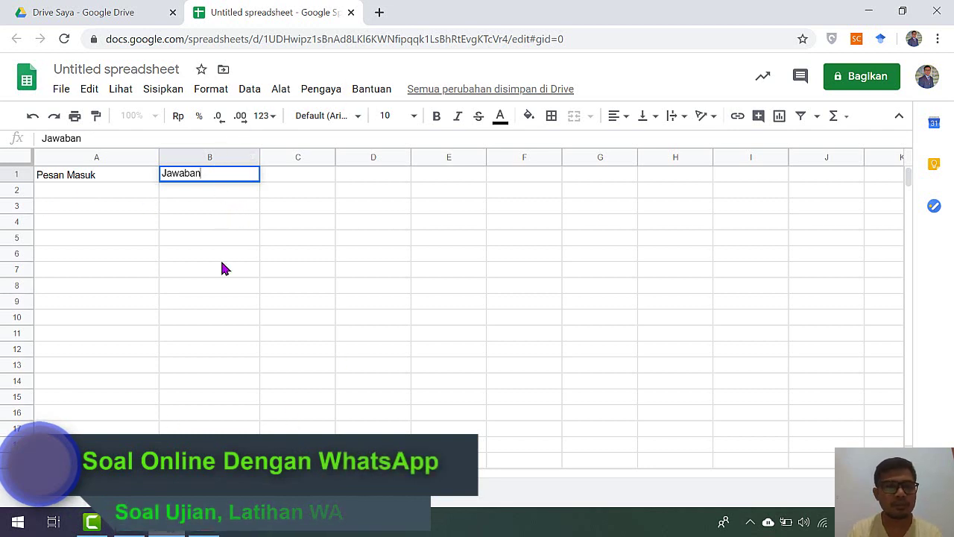
Step: Open the SOAL UJIAN AKHIR MATEMATIKA spreadsheet from Drive and close the untitled spreadsheet
{"action": "left_click", "coordinate": [132, 16]}
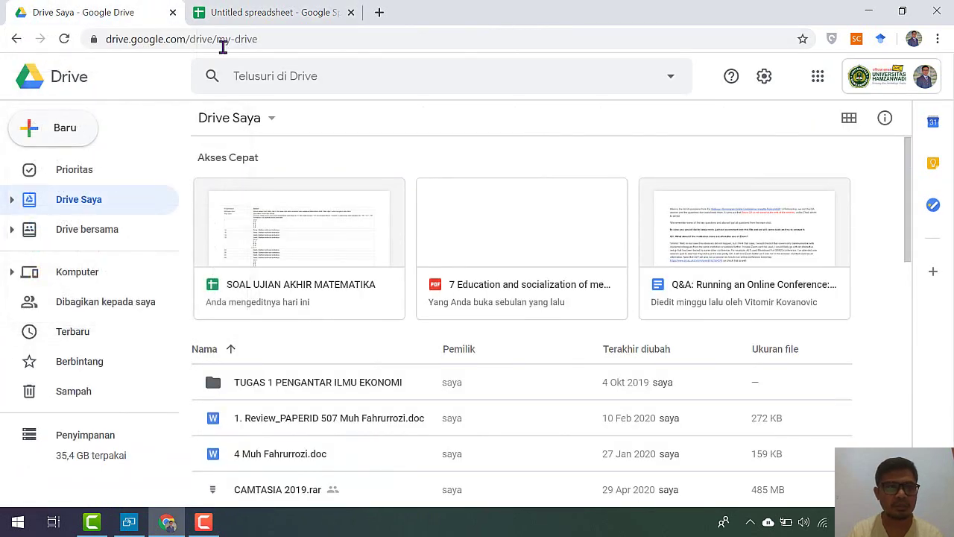
{"action": "double_click", "coordinate": [320, 242]}
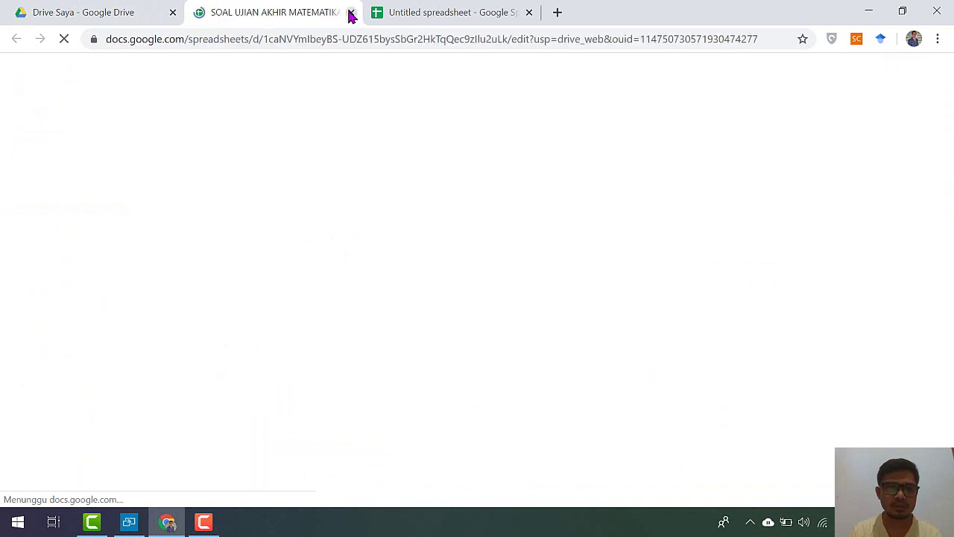
{"action": "left_click", "coordinate": [528, 12]}
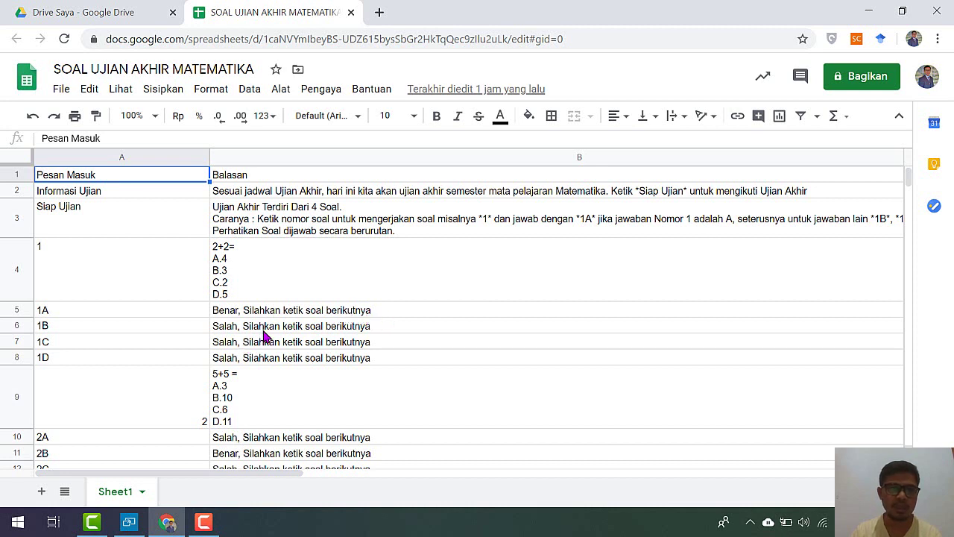
Step: Examine the exam questions, answer codes and reply texts throughout the SOAL UJIAN AKHIR MATEMATIKA sheet, then close the spreadsheet
{"action": "scroll", "coordinate": [376, 331], "scroll_direction": "down", "scroll_amount": 1}
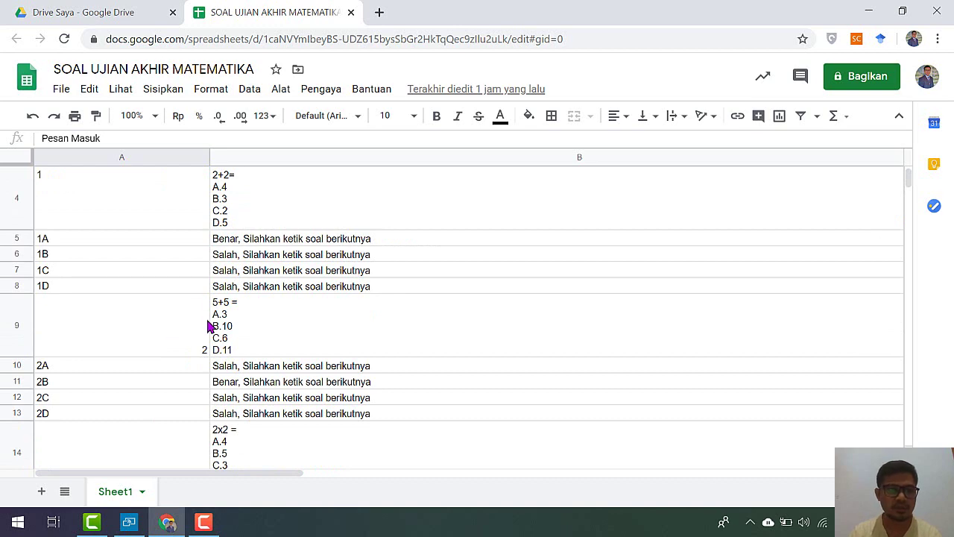
{"action": "scroll", "coordinate": [208, 328], "scroll_direction": "up", "scroll_amount": 2}
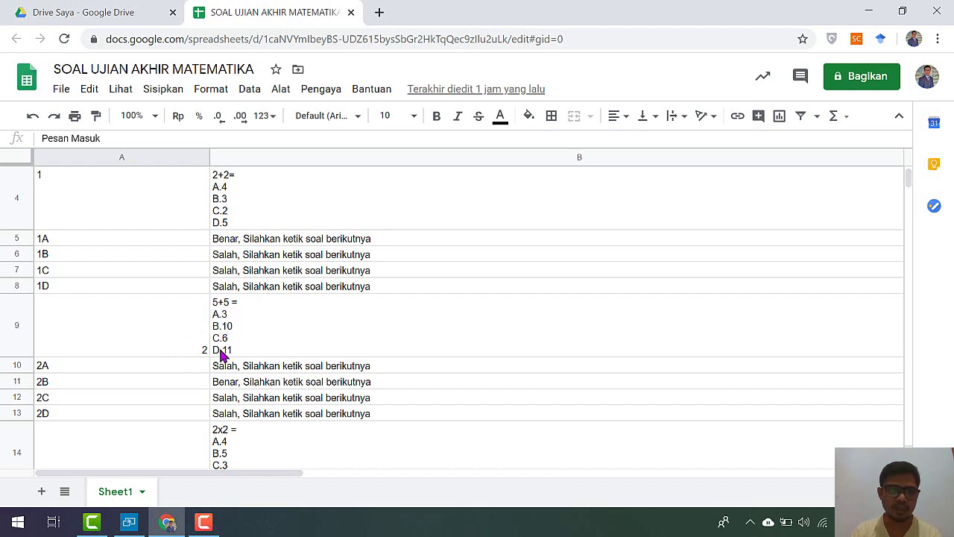
{"action": "scroll", "coordinate": [266, 345], "scroll_direction": "down", "scroll_amount": 3}
{"action": "scroll", "coordinate": [266, 345], "scroll_direction": "up", "scroll_amount": 1}
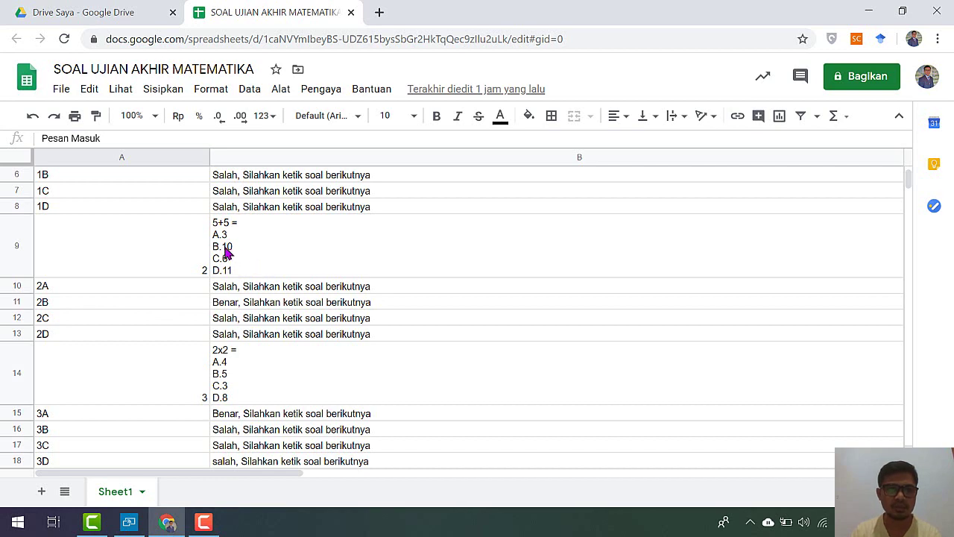
{"action": "scroll", "coordinate": [282, 347], "scroll_direction": "down", "scroll_amount": 1}
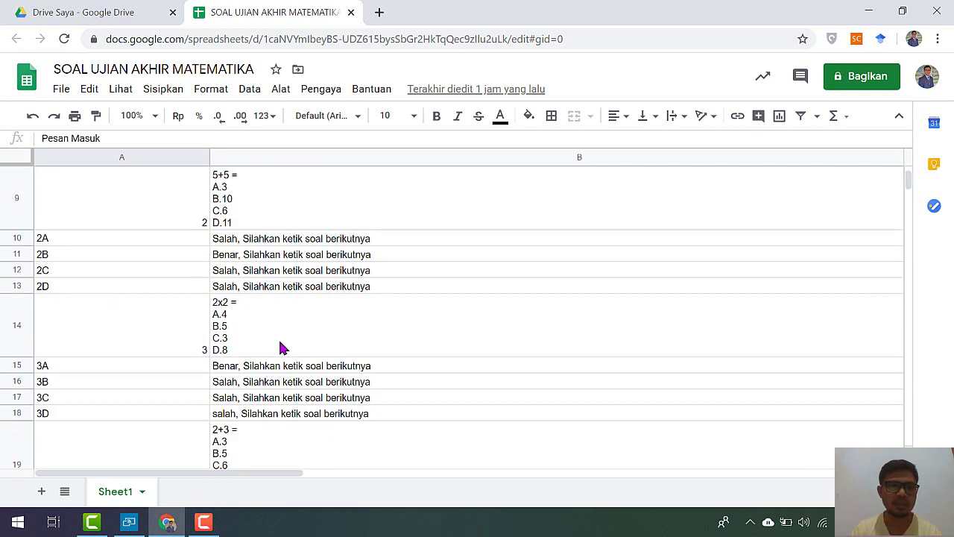
{"action": "scroll", "coordinate": [279, 345], "scroll_direction": "down", "scroll_amount": 1}
{"action": "scroll", "coordinate": [278, 345], "scroll_direction": "up", "scroll_amount": 1}
{"action": "scroll", "coordinate": [277, 344], "scroll_direction": "down", "scroll_amount": 3}
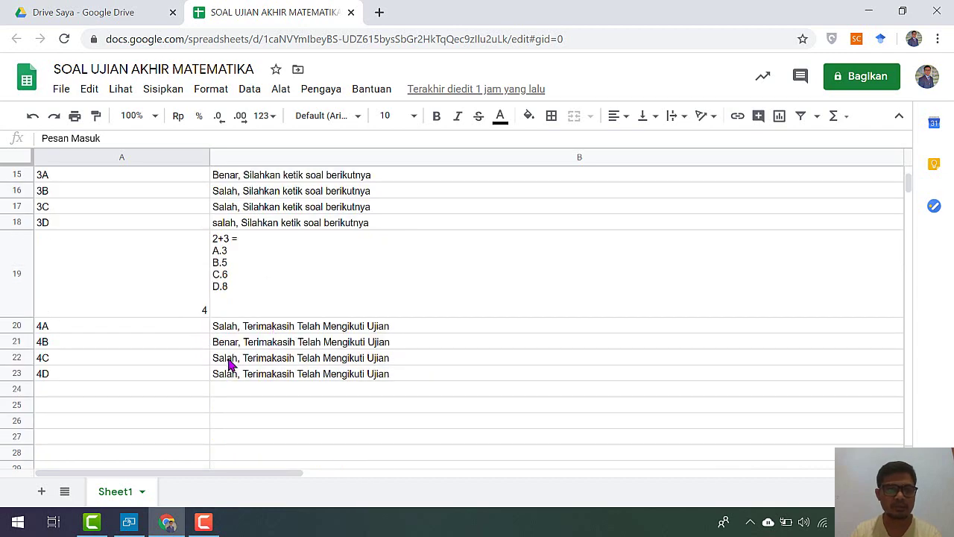
{"action": "scroll", "coordinate": [232, 313], "scroll_direction": "up", "scroll_amount": 5}
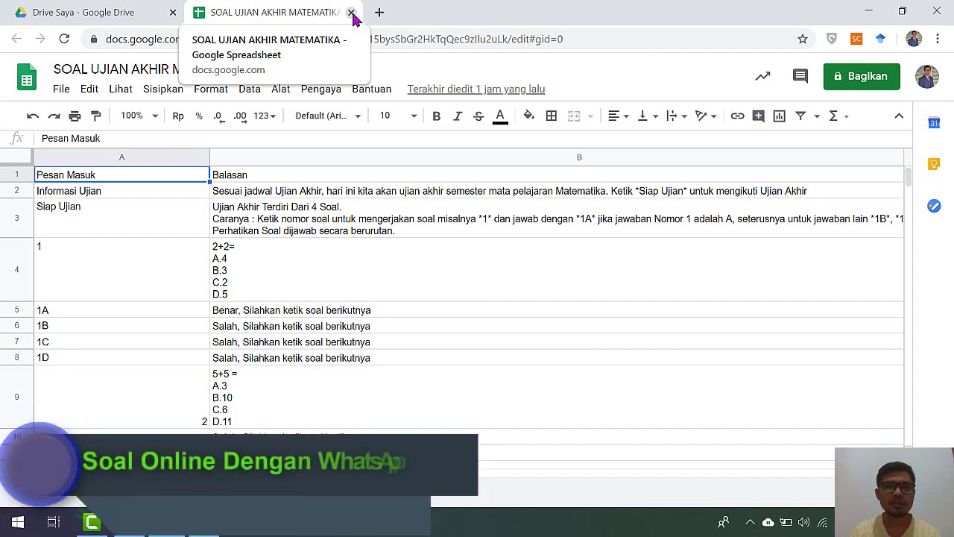
{"action": "left_click", "coordinate": [351, 12]}
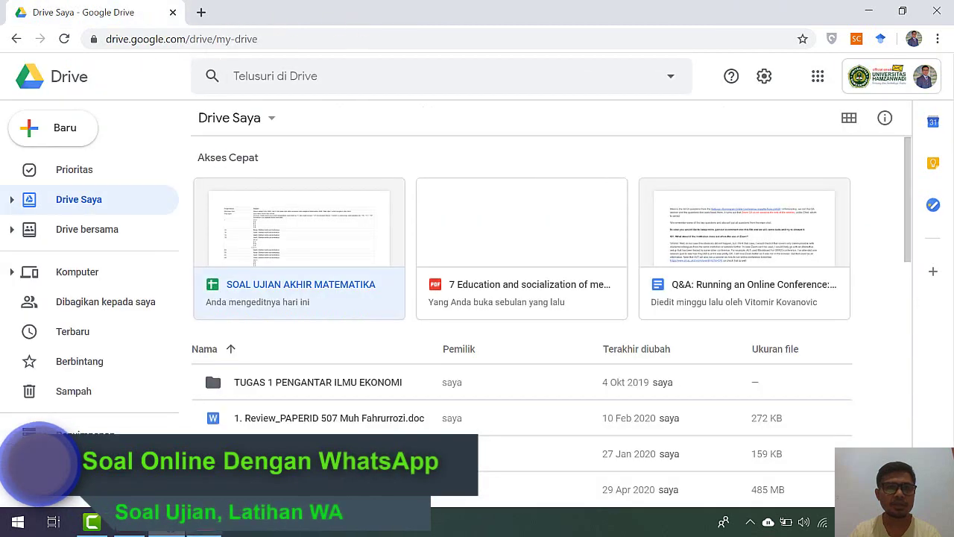
Step: Switch to the mirrored phone in the Connect window and open the WhatsAuto app
{"action": "left_click", "coordinate": [167, 525]}
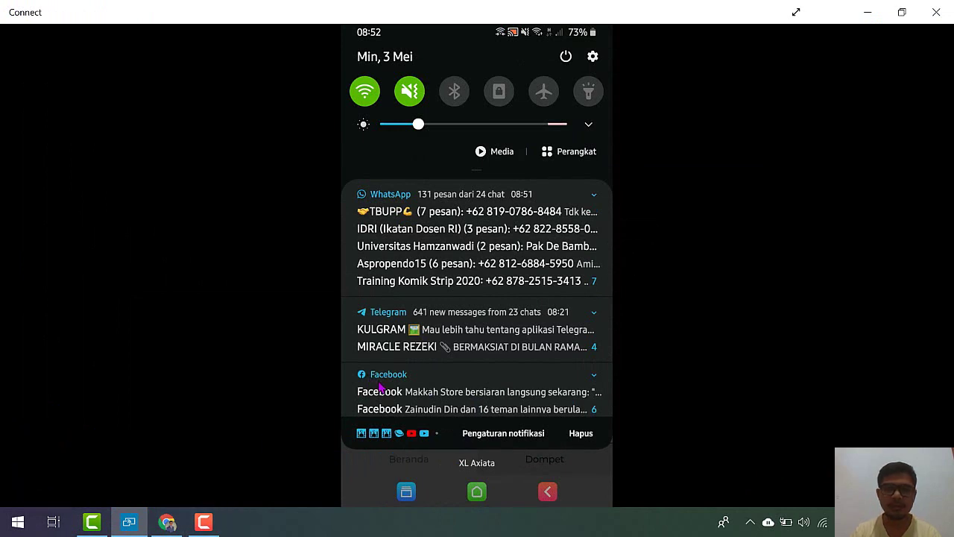
{"action": "left_click", "coordinate": [380, 388]}
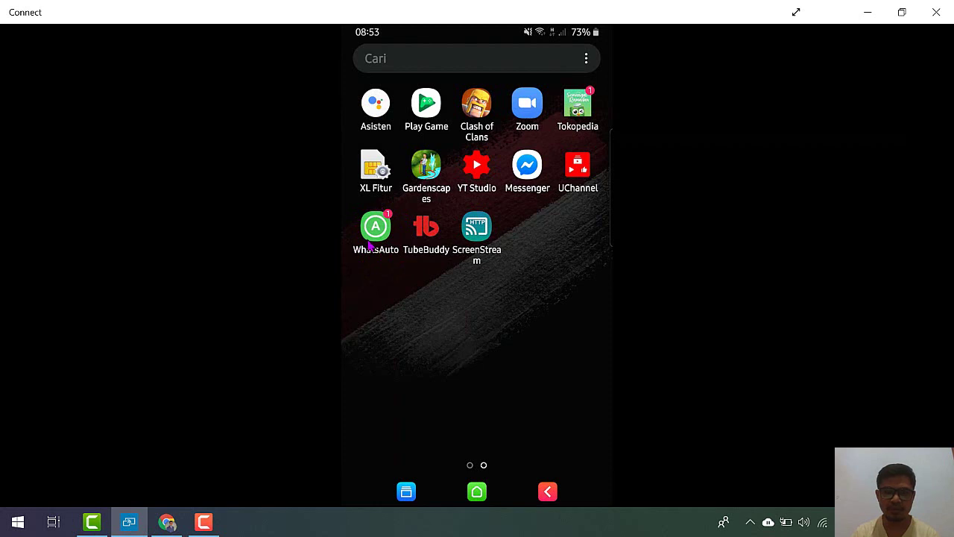
{"action": "left_click", "coordinate": [375, 226]}
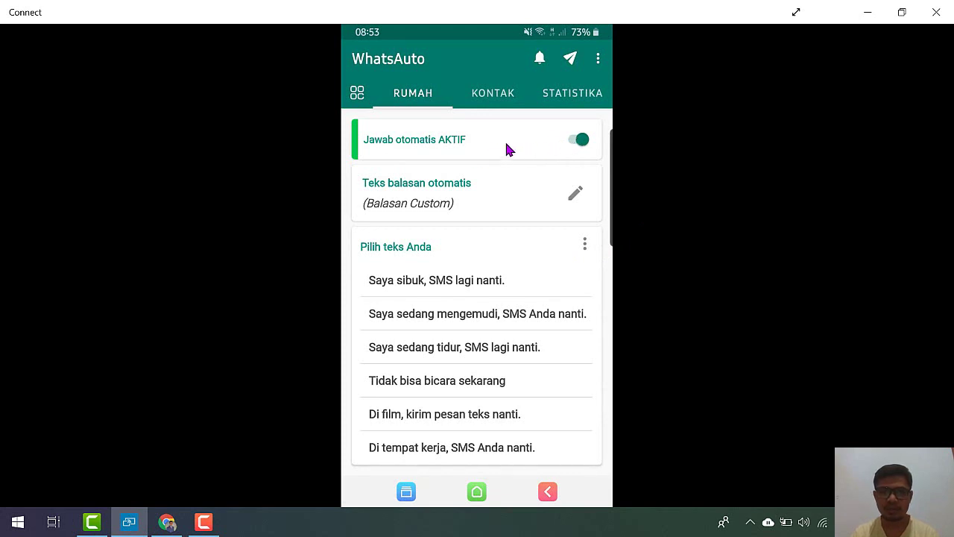
Step: Turn automatic replies off and back on in WhatsAuto, and open its Spreadsheet feature
{"action": "left_click", "coordinate": [577, 158]}
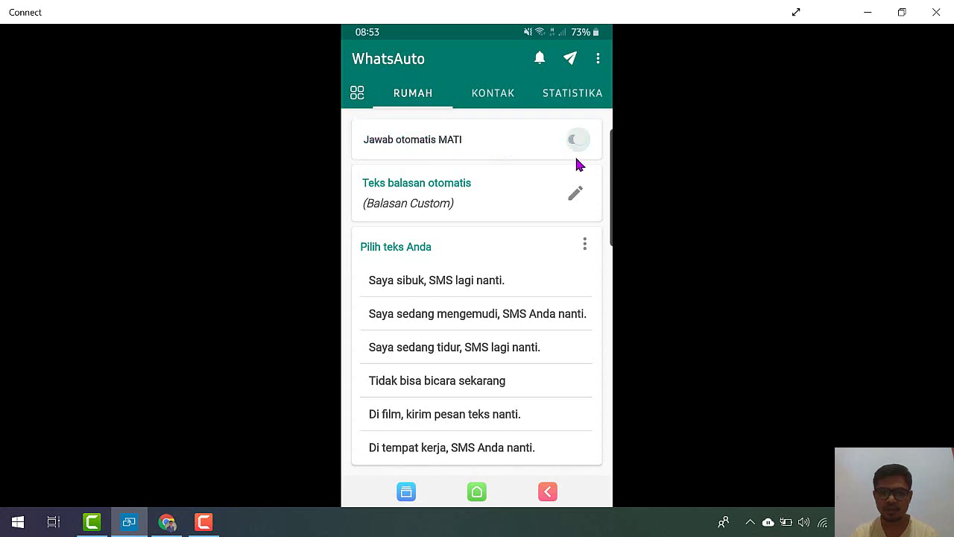
{"action": "left_click", "coordinate": [577, 159]}
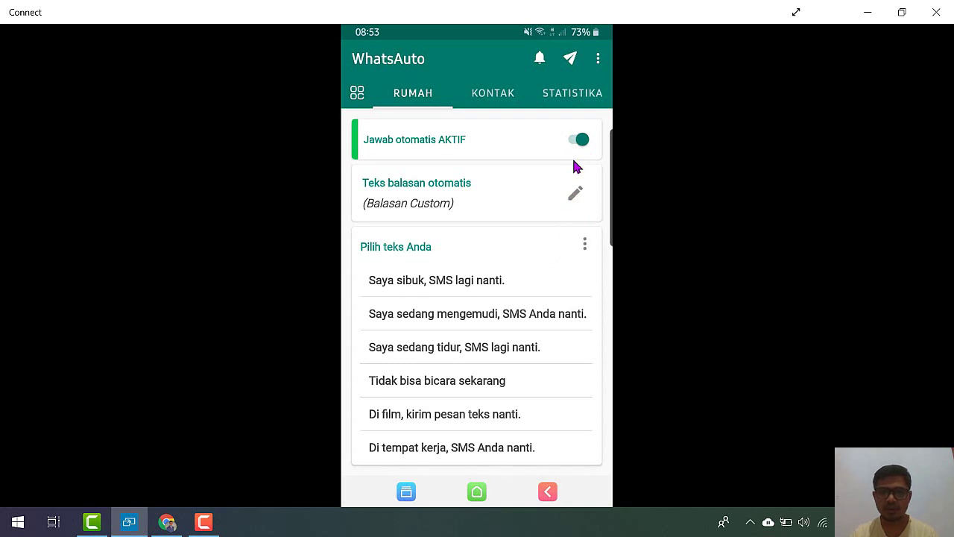
{"action": "left_click", "coordinate": [576, 167]}
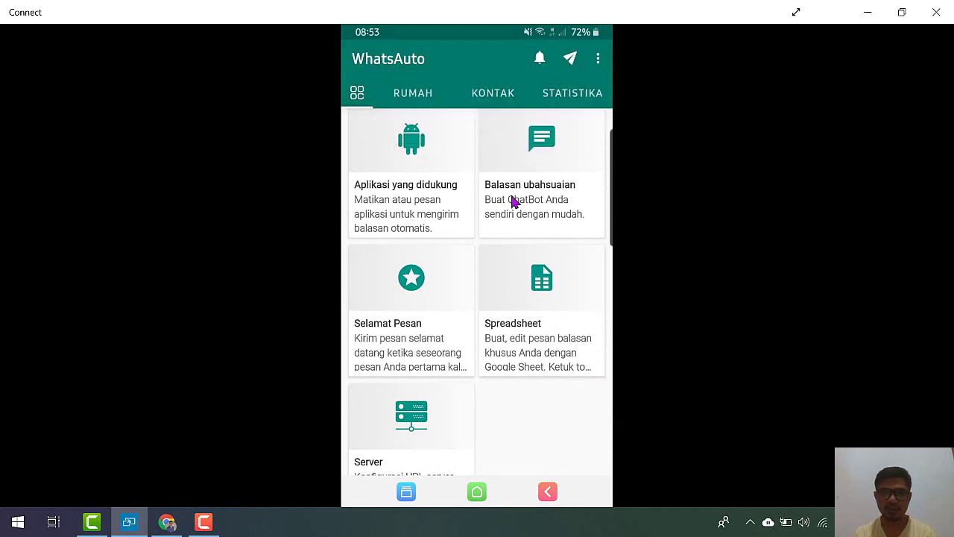
{"action": "left_click", "coordinate": [553, 300]}
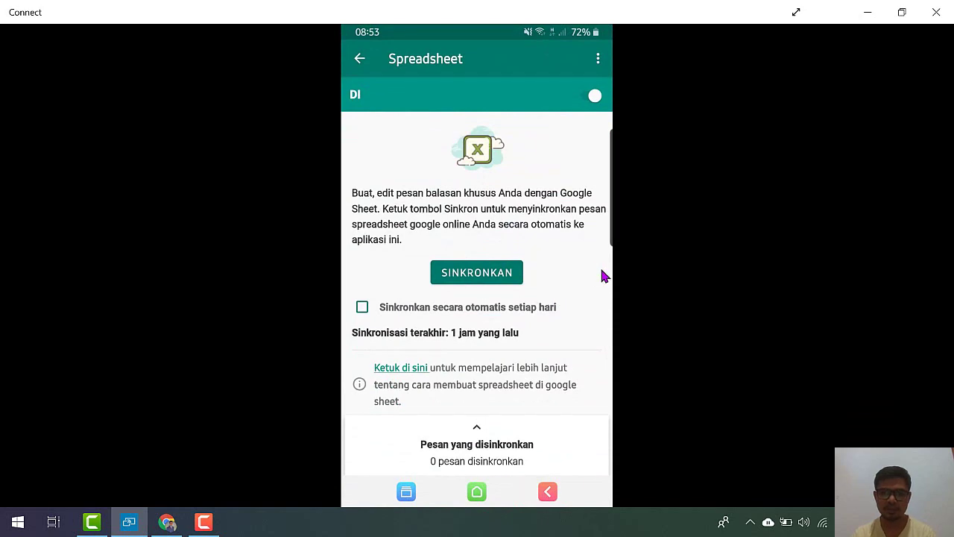